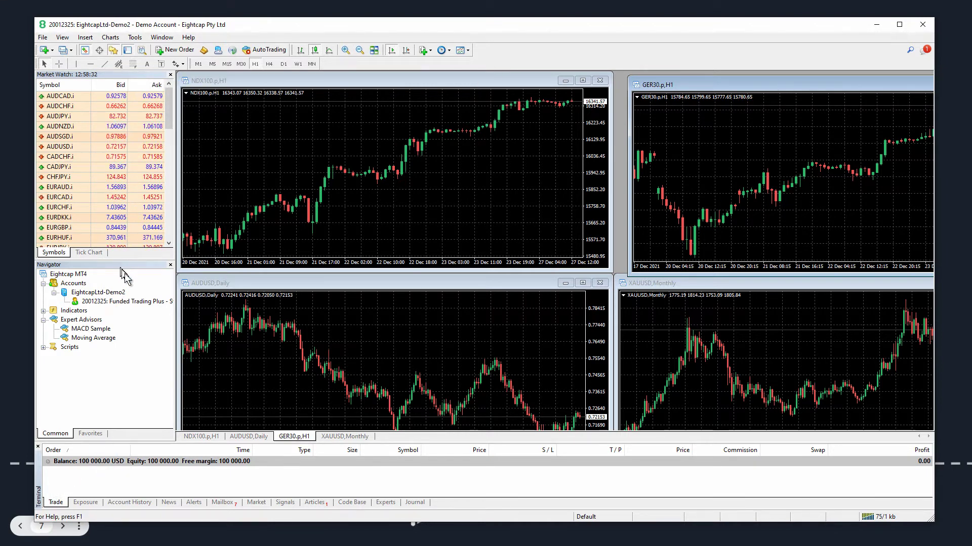
- Close the Navigator, Market Watch and Terminal panels and the NDX100 chart
left_click(171, 265)
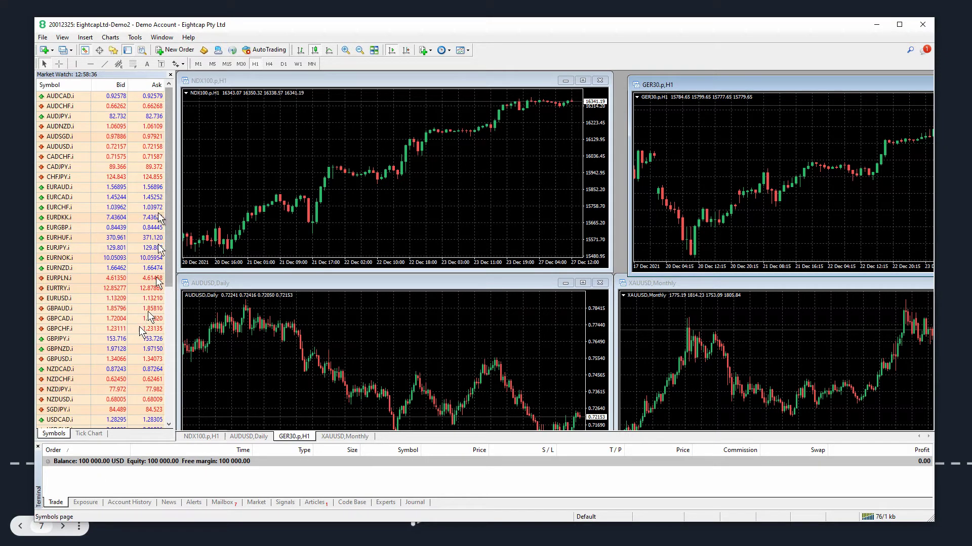
left_click(170, 75)
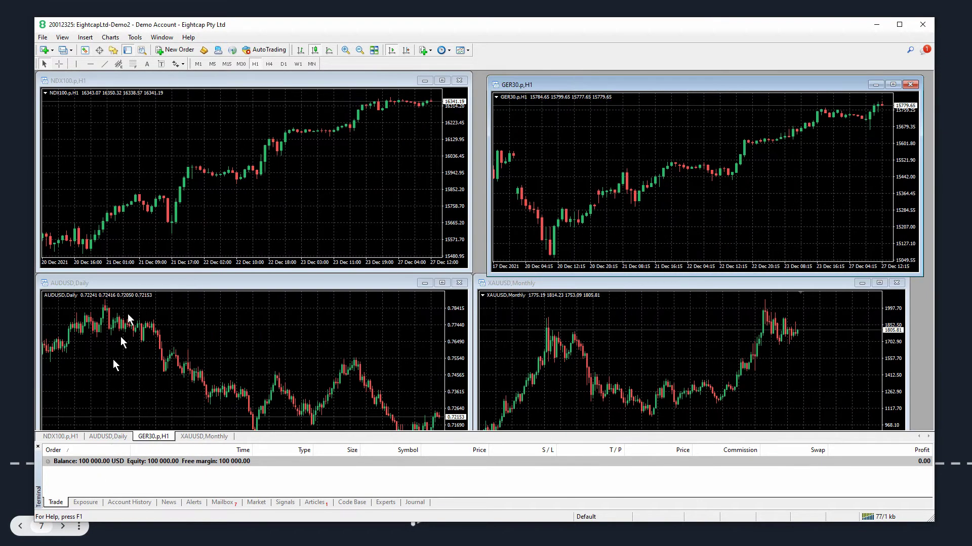
left_click(38, 448)
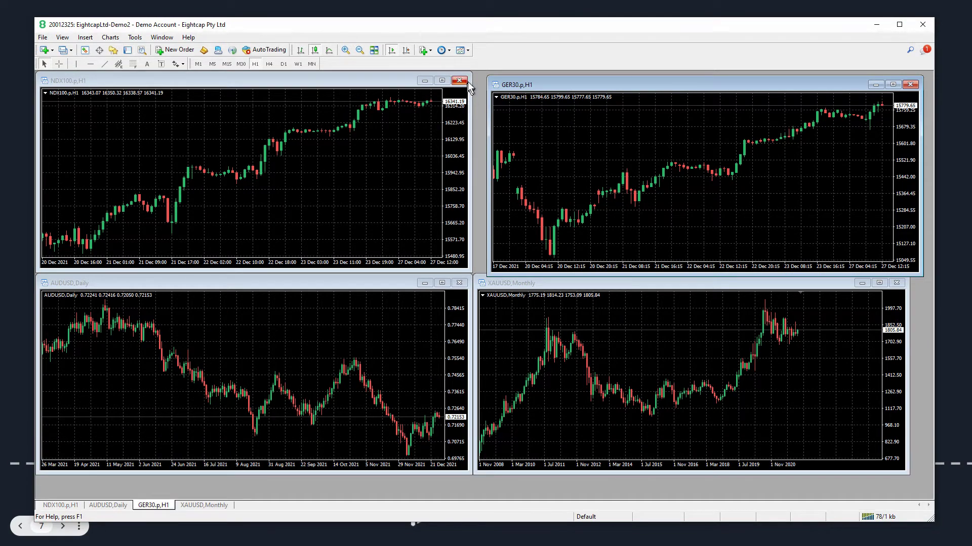
left_click(459, 81)
left_click(892, 84)
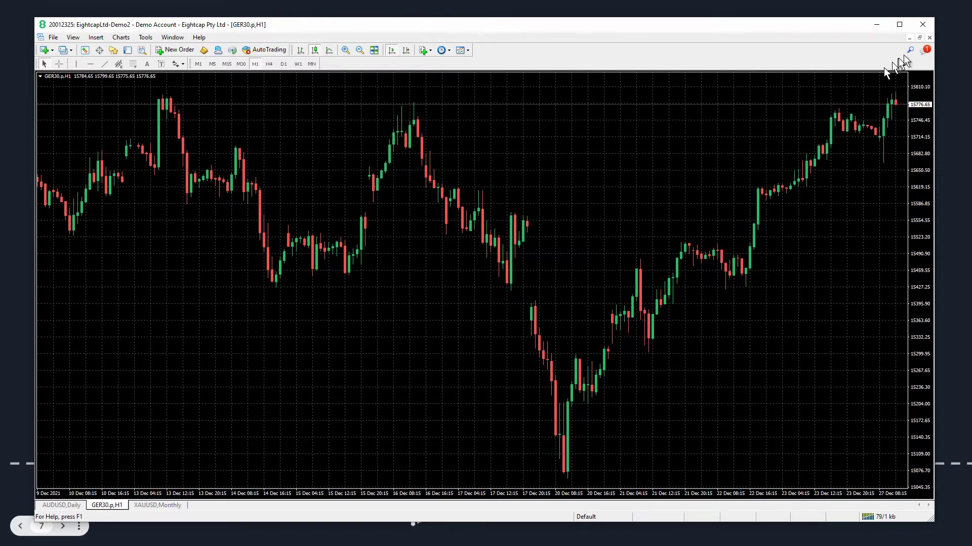
left_click(919, 37)
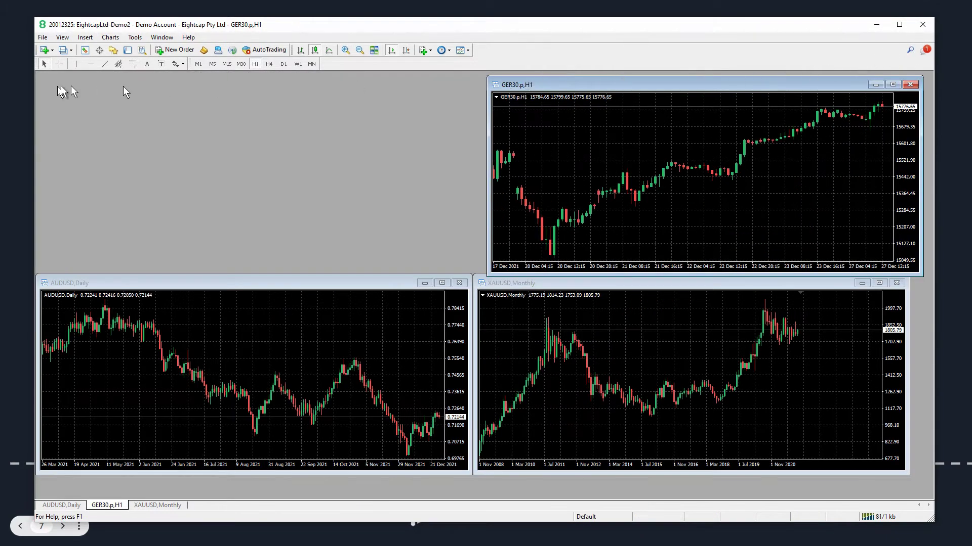
- Reopen Market Watch, Navigator and Terminal from the View menu and resize the side panes
left_click(62, 38)
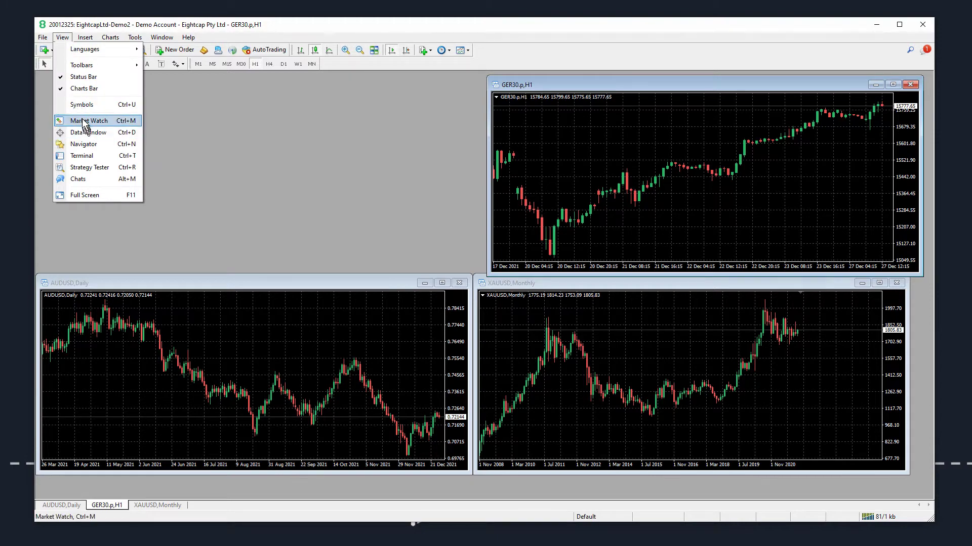
left_click(85, 124)
left_click(62, 37)
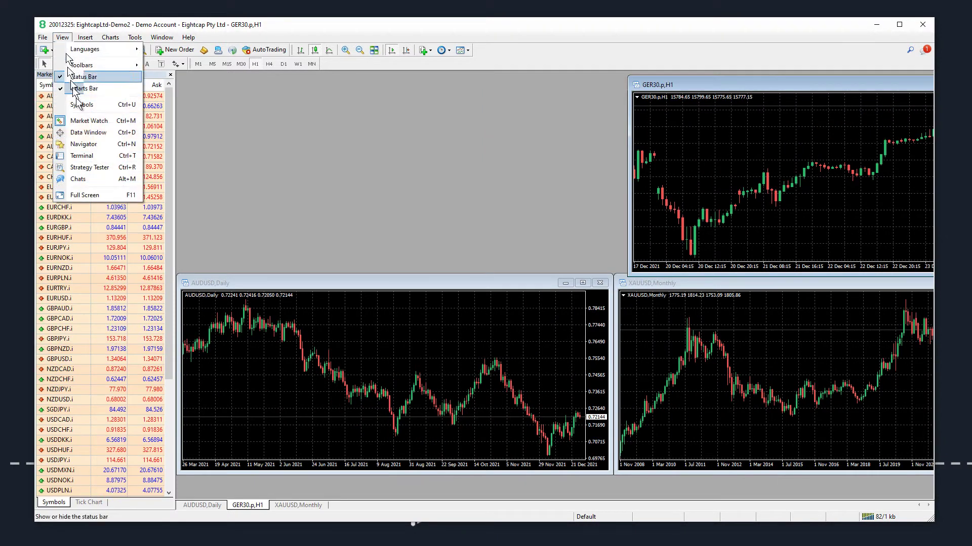
left_click(90, 133)
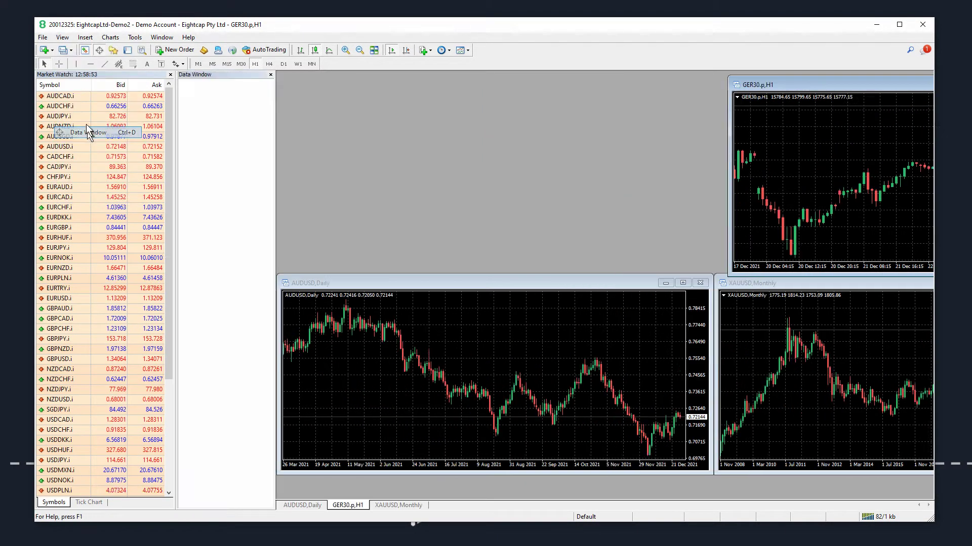
left_click(270, 75)
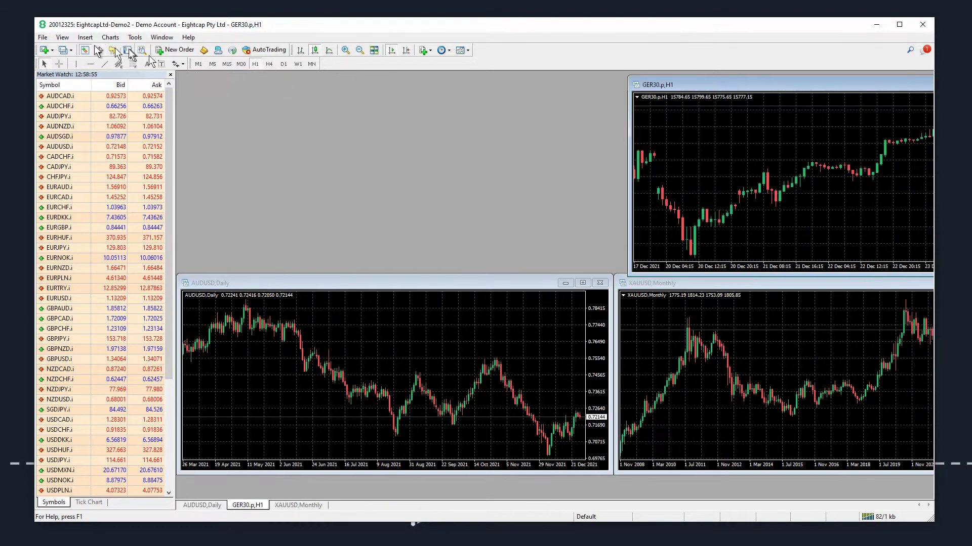
left_click(63, 38)
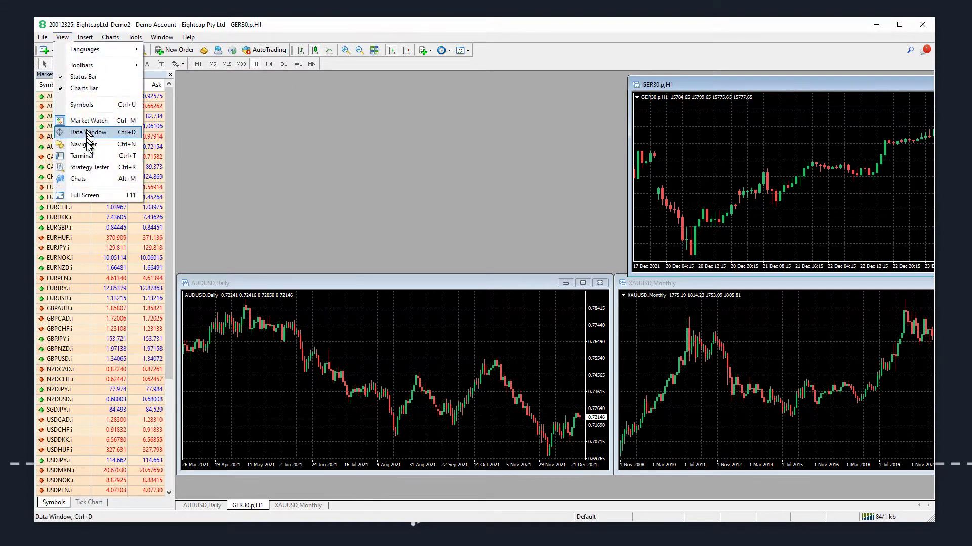
left_click(85, 144)
left_click(63, 39)
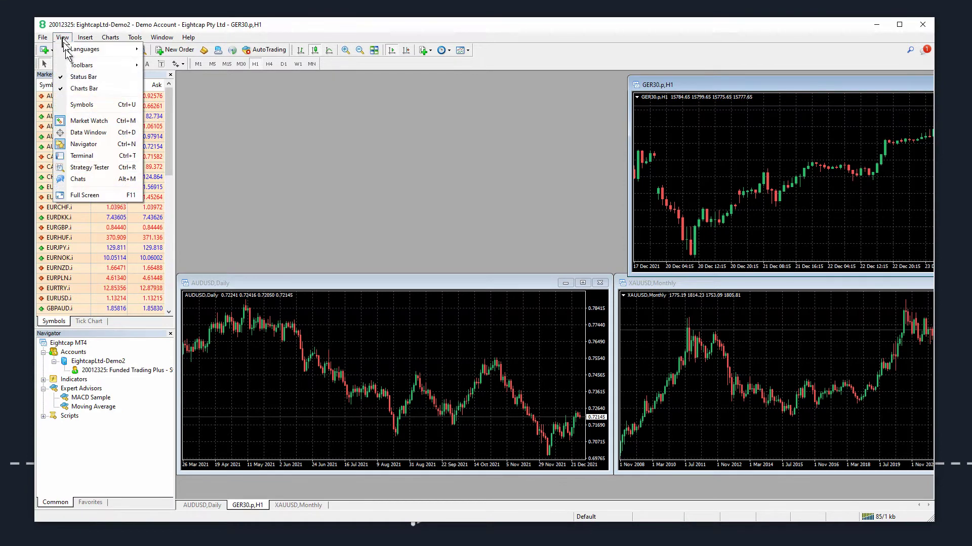
left_click(83, 155)
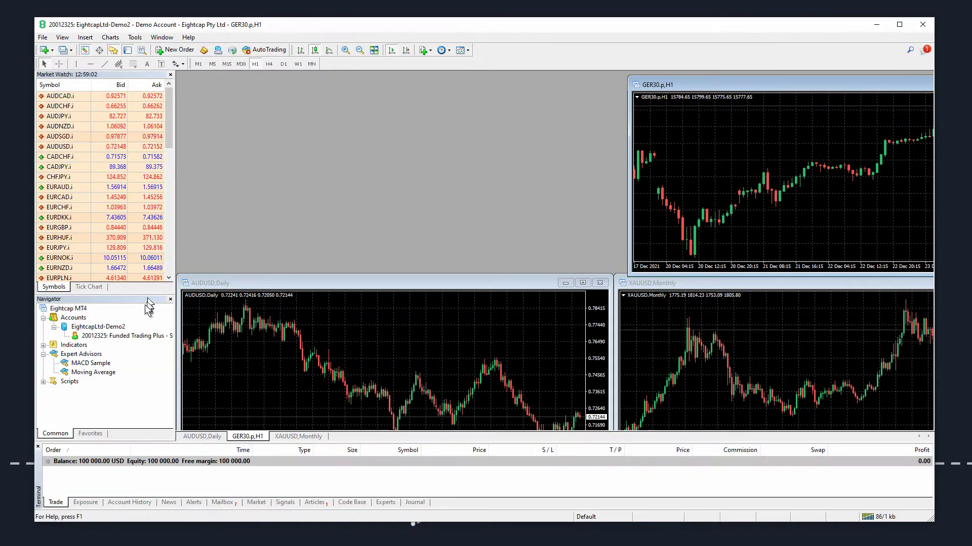
left_click_drag(137, 293, 140, 190)
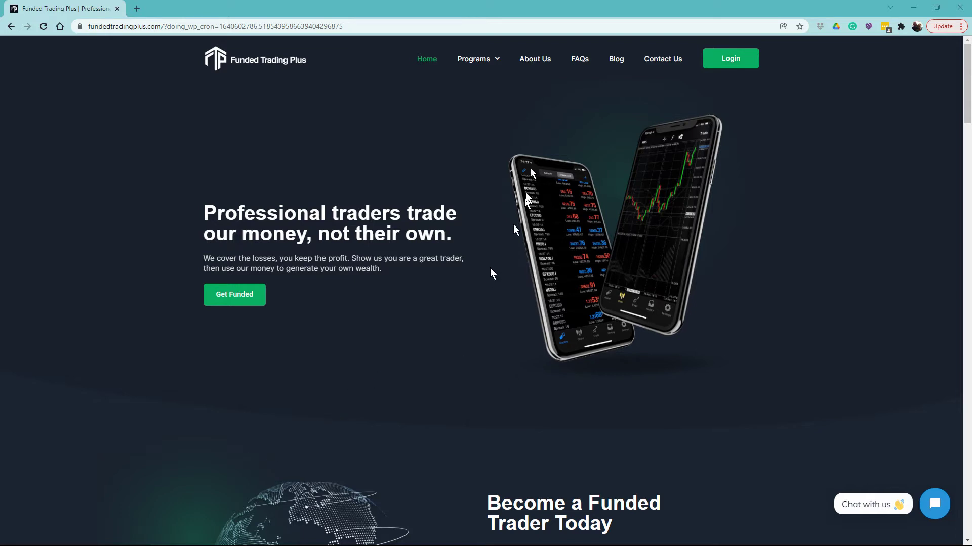
- On the FAQs page, expand 'Where can I download the FT+ Risk Manager EA?' and download the MT4 file
left_click(577, 65)
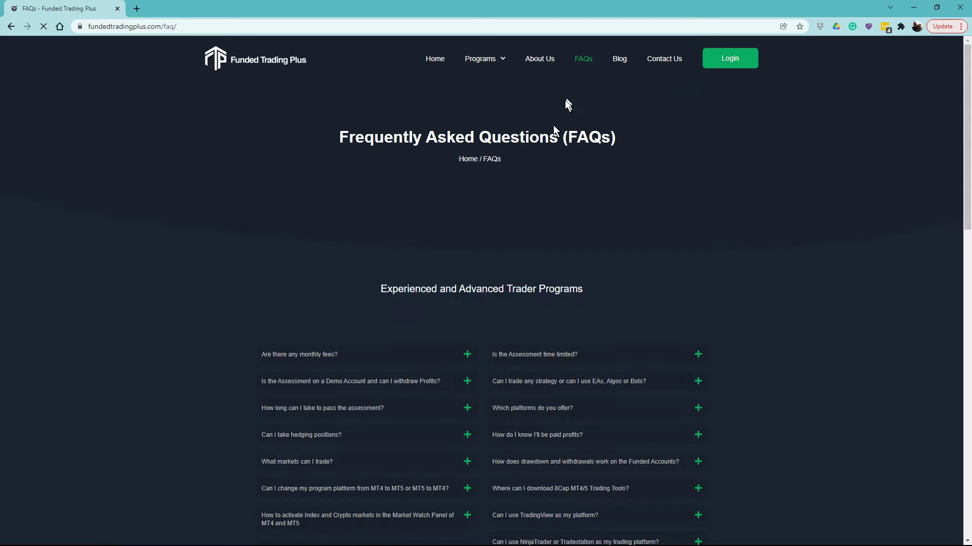
scroll(258, 332, "down", 3)
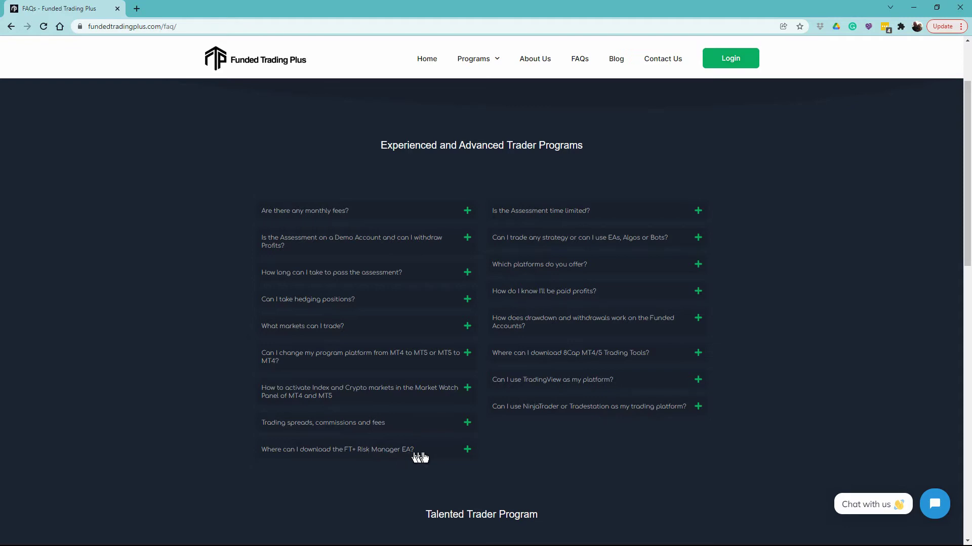
left_click(468, 453)
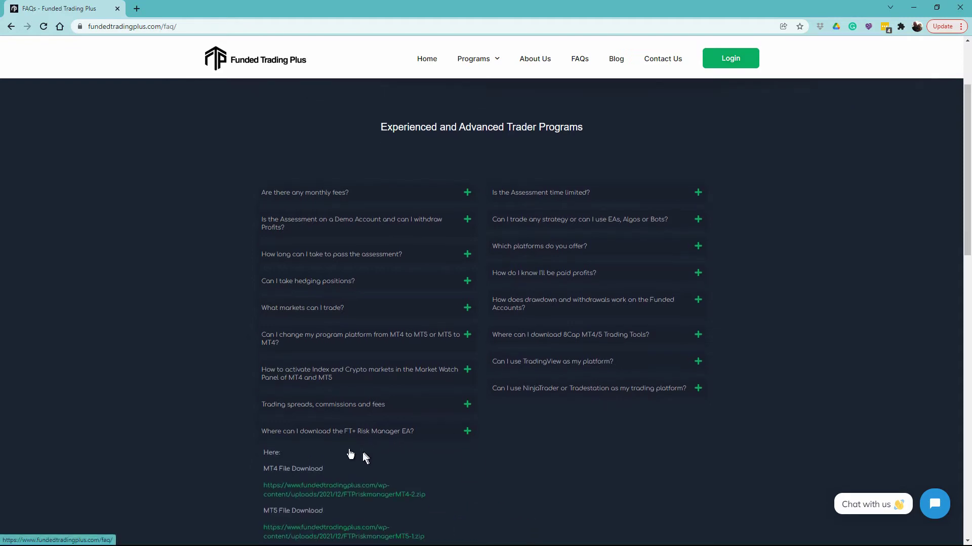
scroll(354, 455, "down", 1)
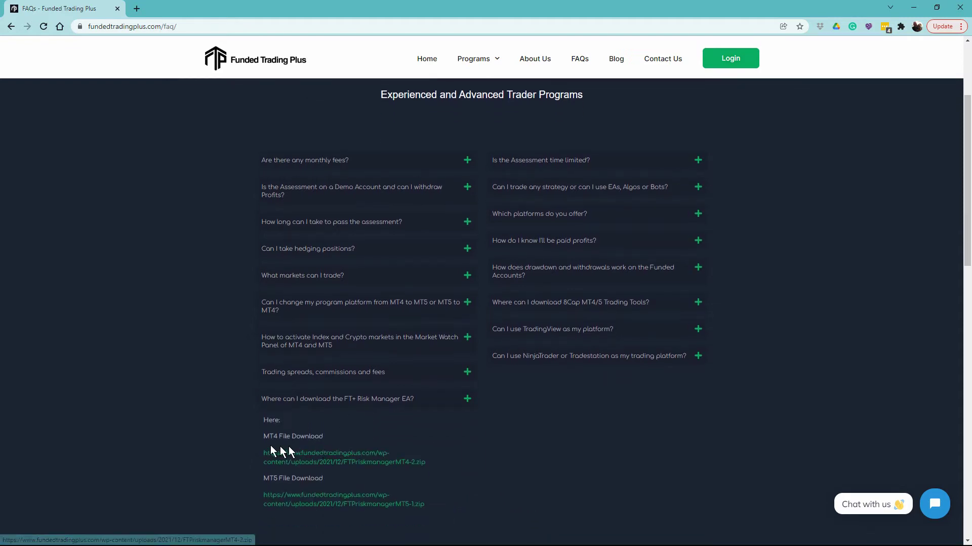
left_click(310, 465)
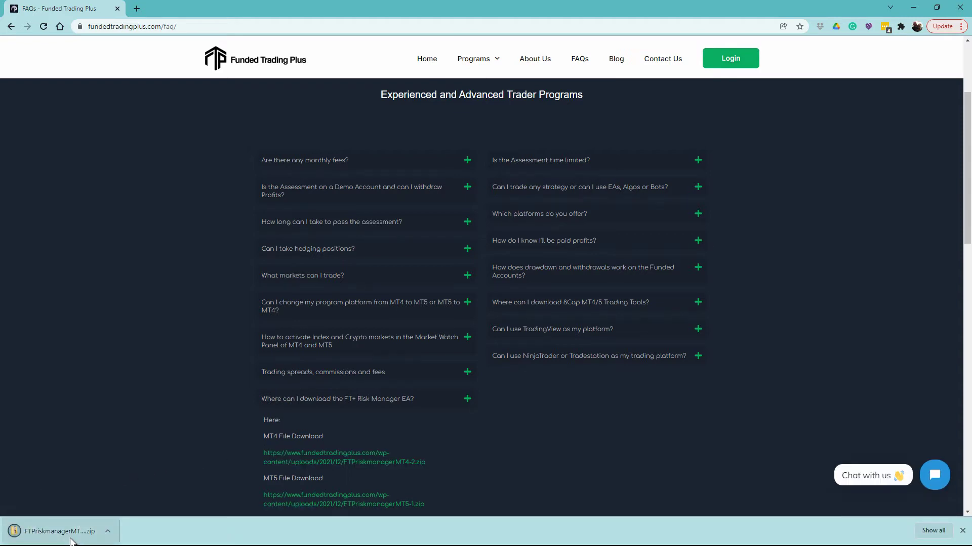
- Extract all files from the FTPriskmanagerMT4-2 zip into Downloads and minimize the Downloads window
left_click(110, 537)
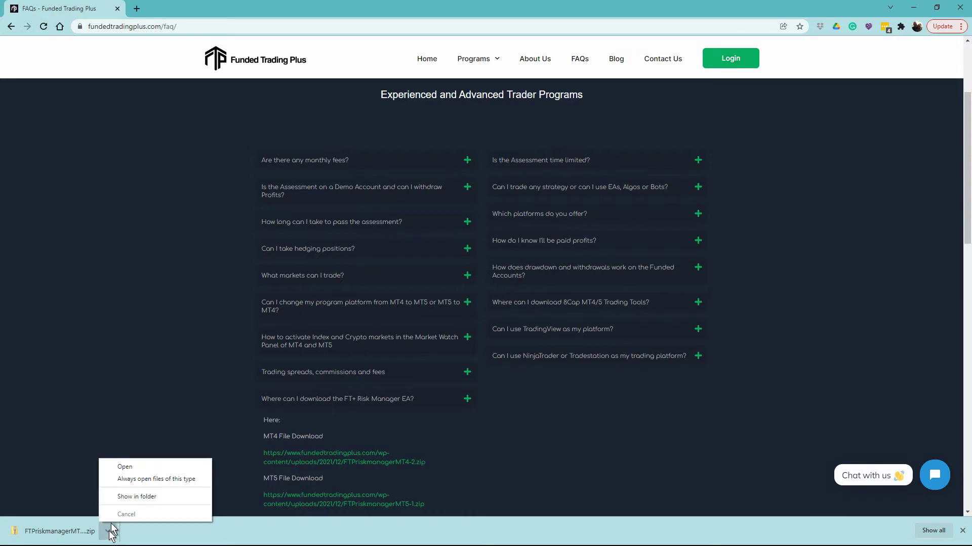
left_click(137, 497)
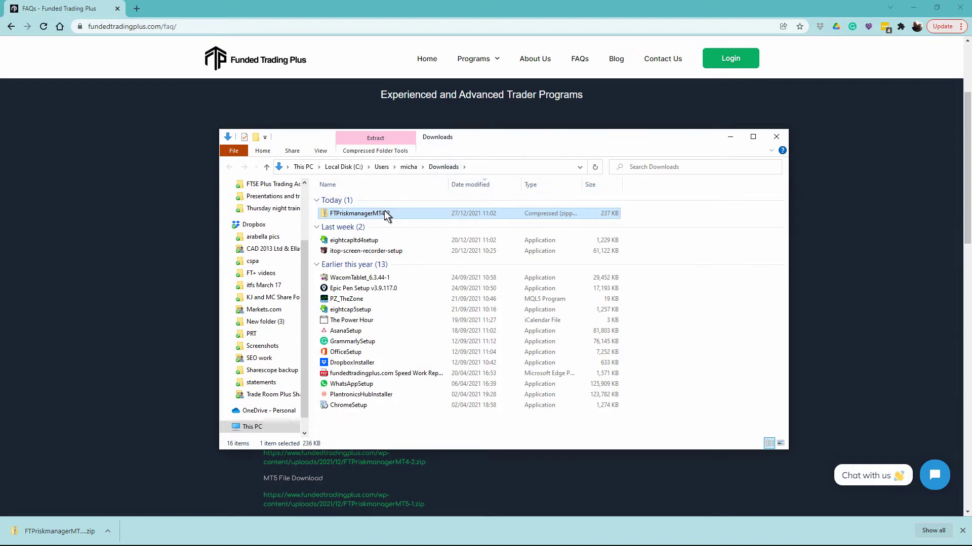
left_click(383, 136)
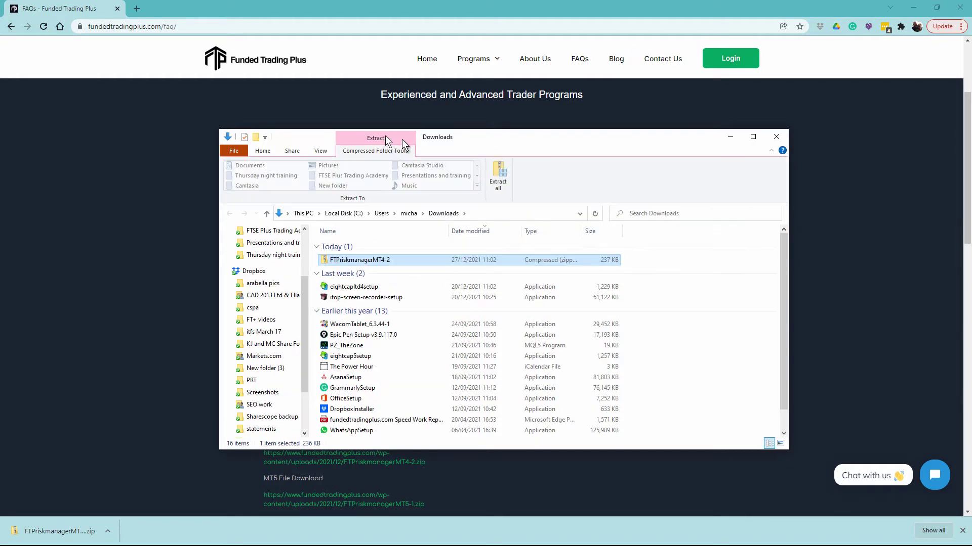
left_click(499, 176)
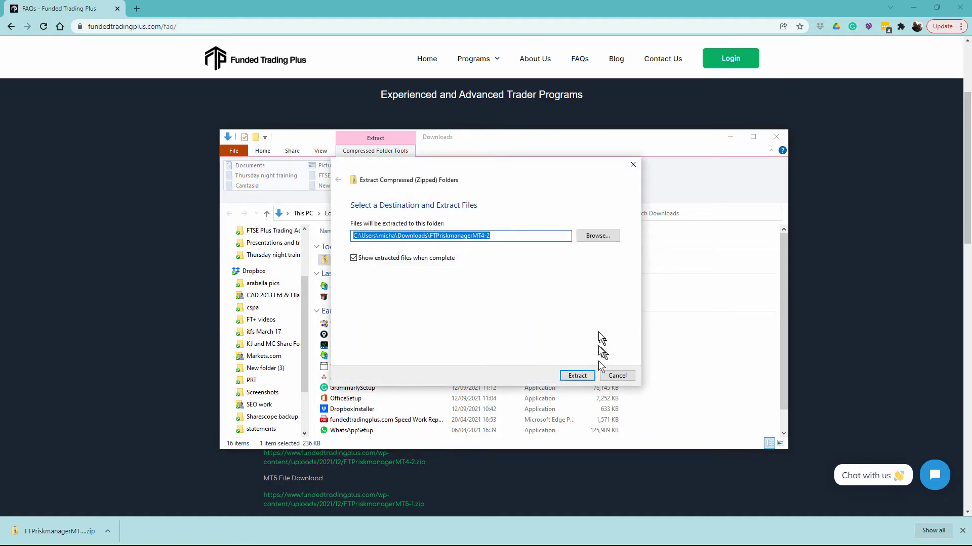
left_click(577, 375)
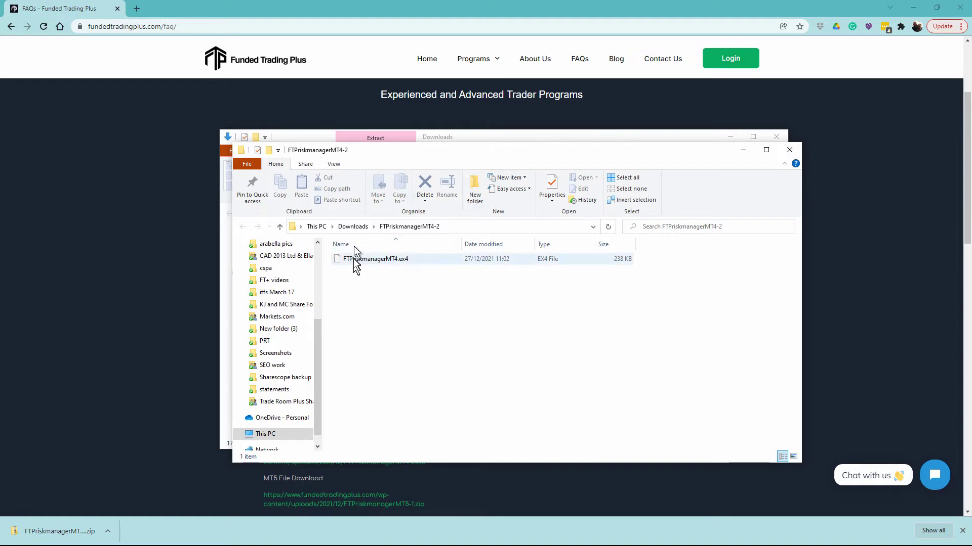
left_click(588, 138)
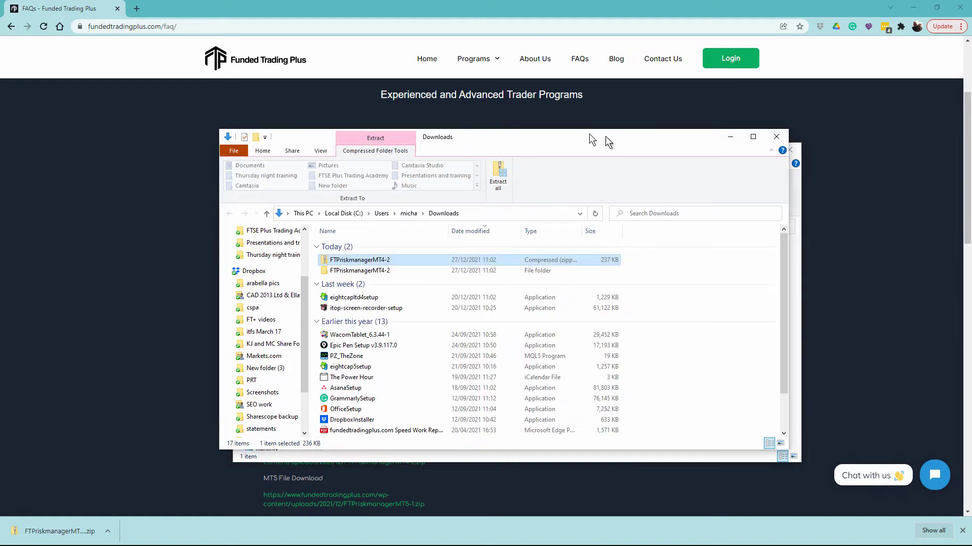
left_click(735, 139)
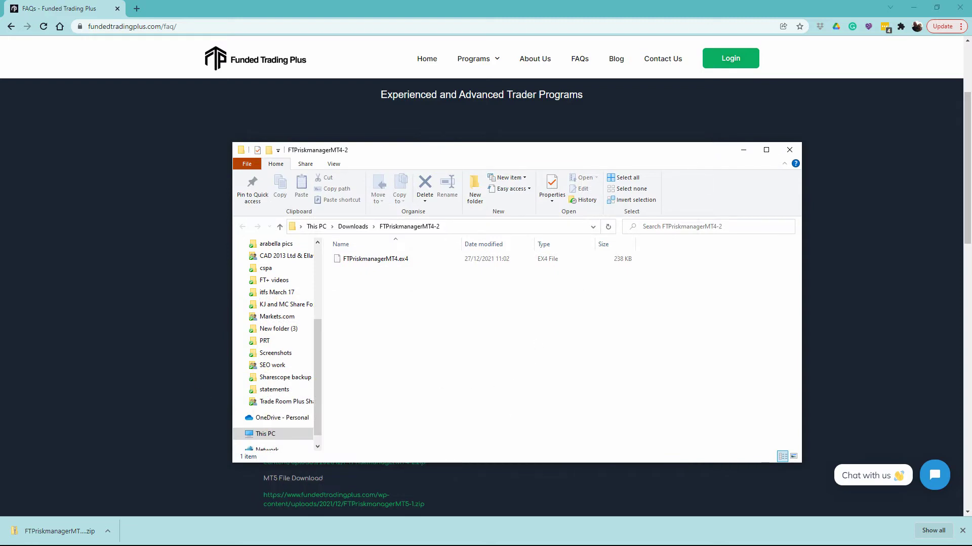
- Switch to MetaTrader 4 and choose File > Open Data Folder
key("alt+Tab")
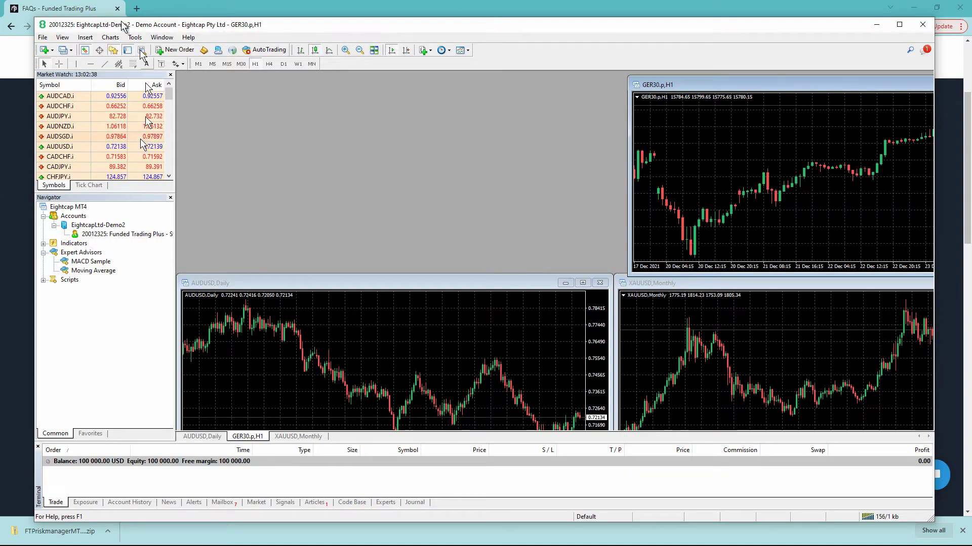
left_click(43, 38)
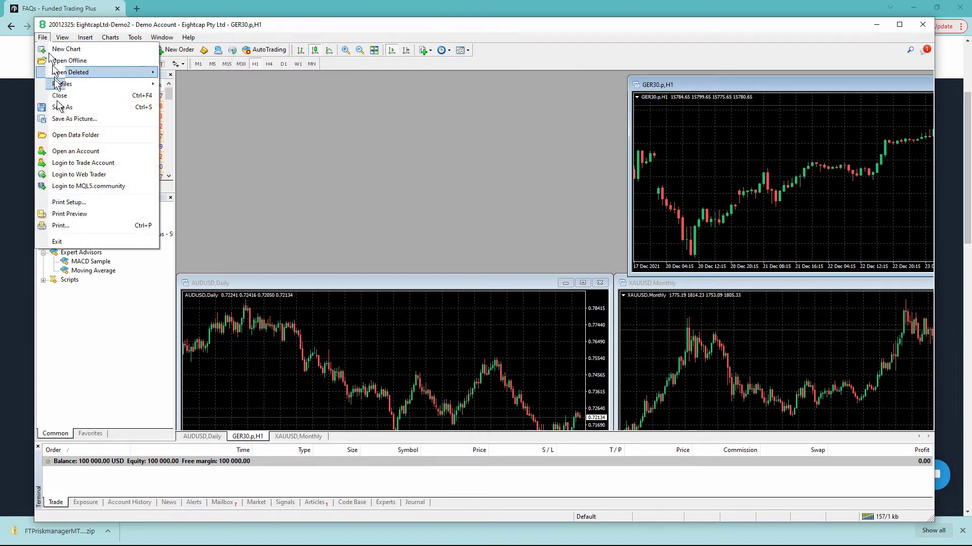
left_click(71, 136)
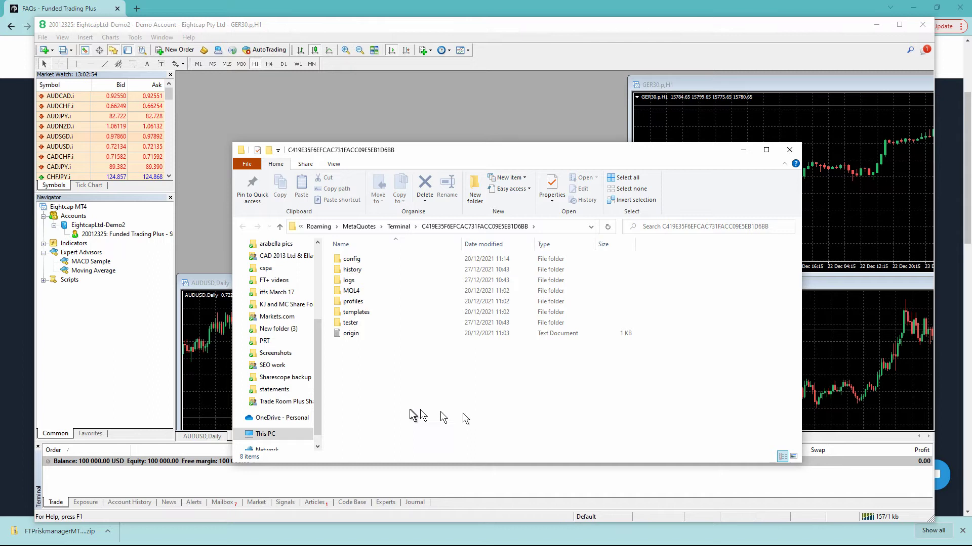
- Copy FTPriskmanagerMT4.ex4 from the extracted folder and paste it into MQL4\Experts
double_click(357, 292)
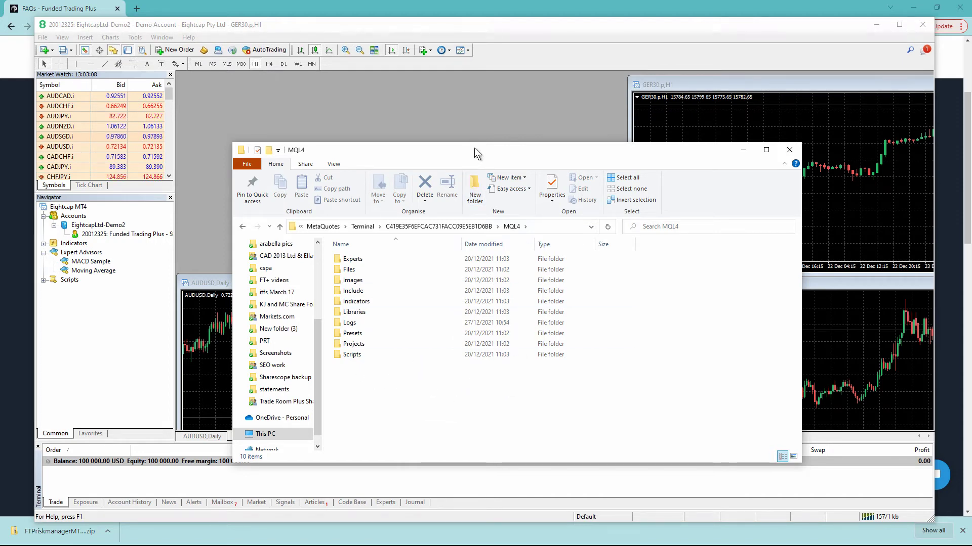
left_click_drag(475, 148, 406, 138)
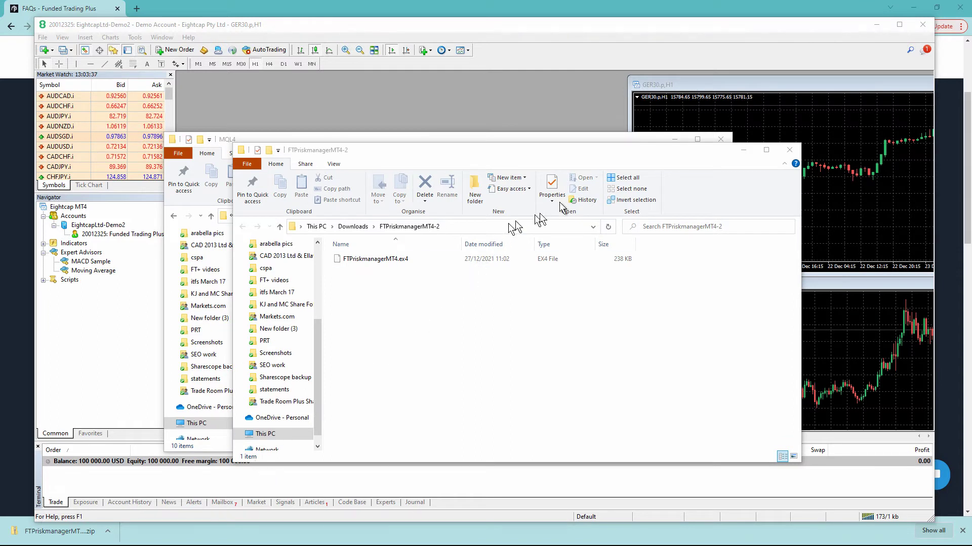
left_click_drag(576, 145, 715, 135)
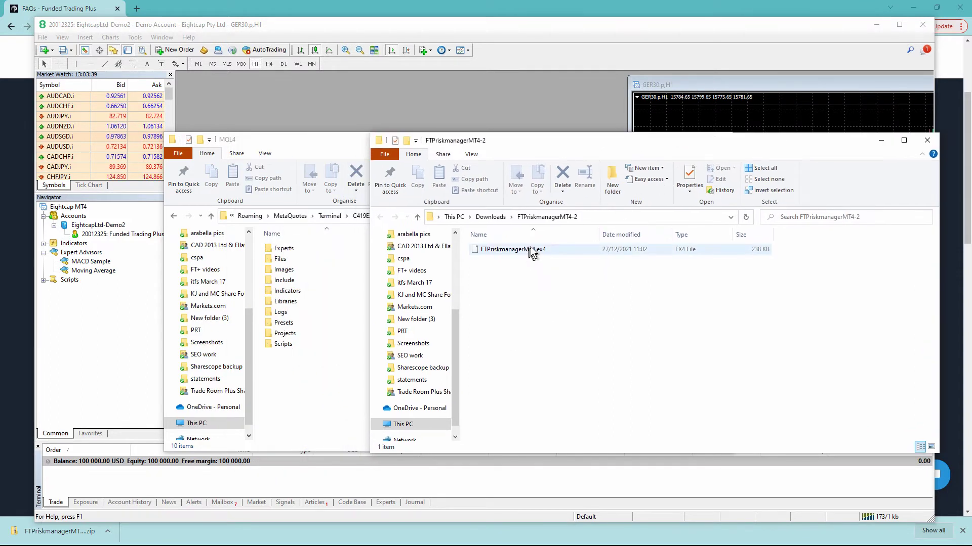
left_click(530, 251)
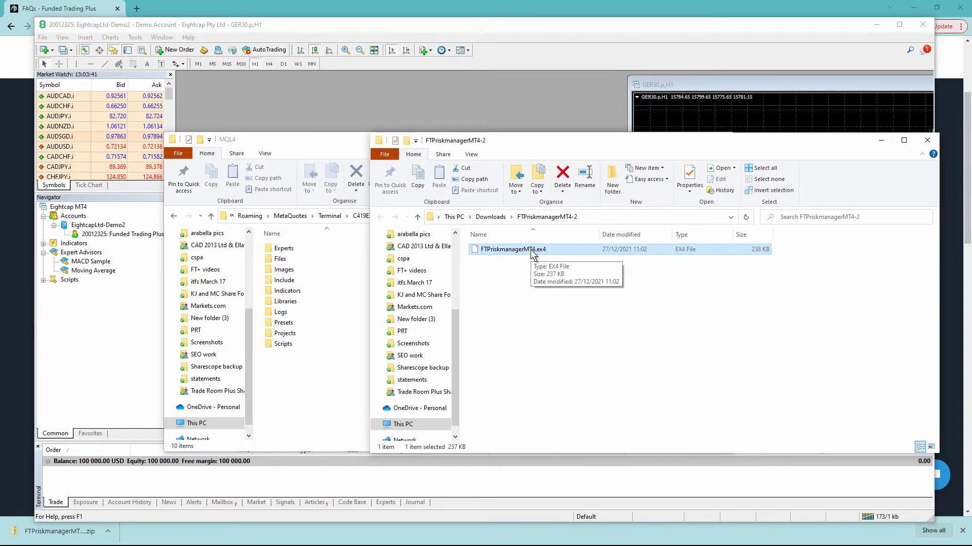
key("ctrl+c")
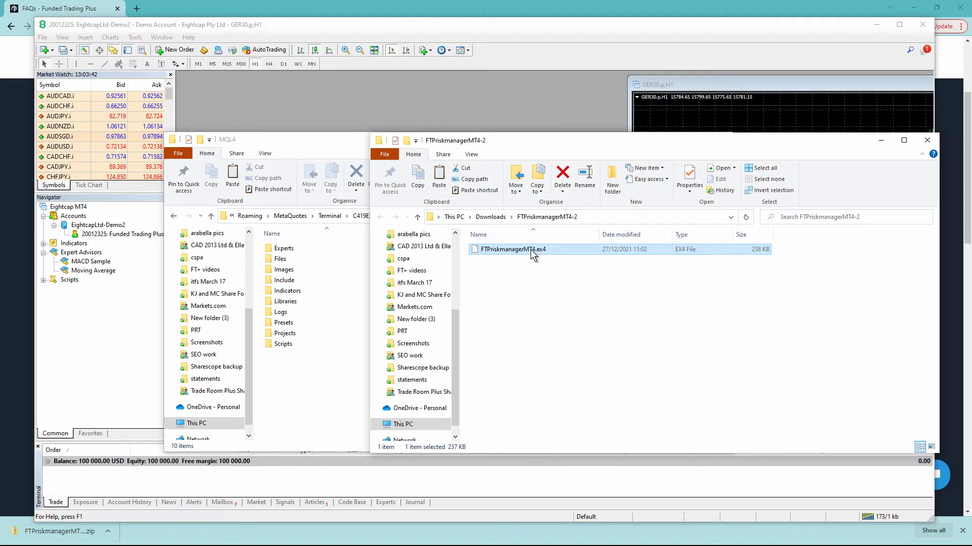
left_click(292, 248)
double_click(292, 247)
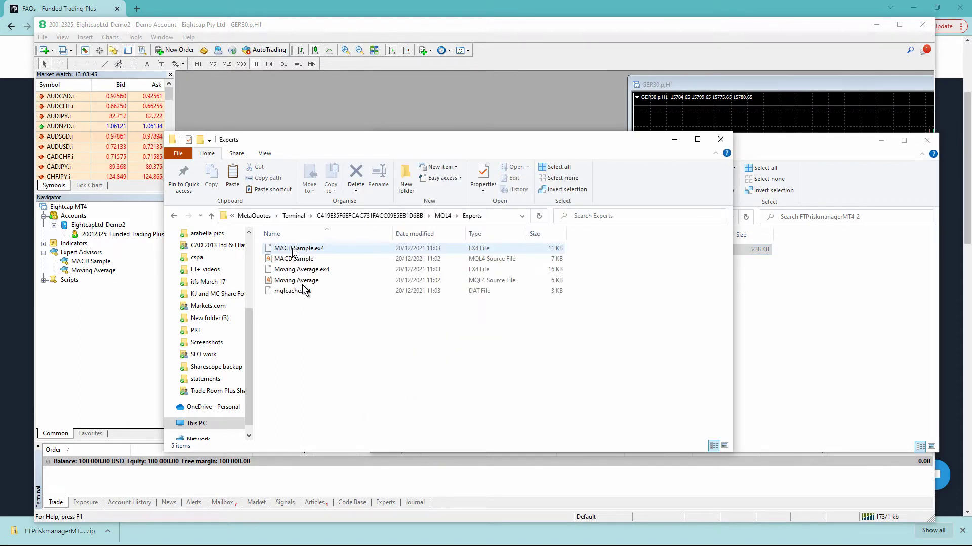
right_click(296, 330)
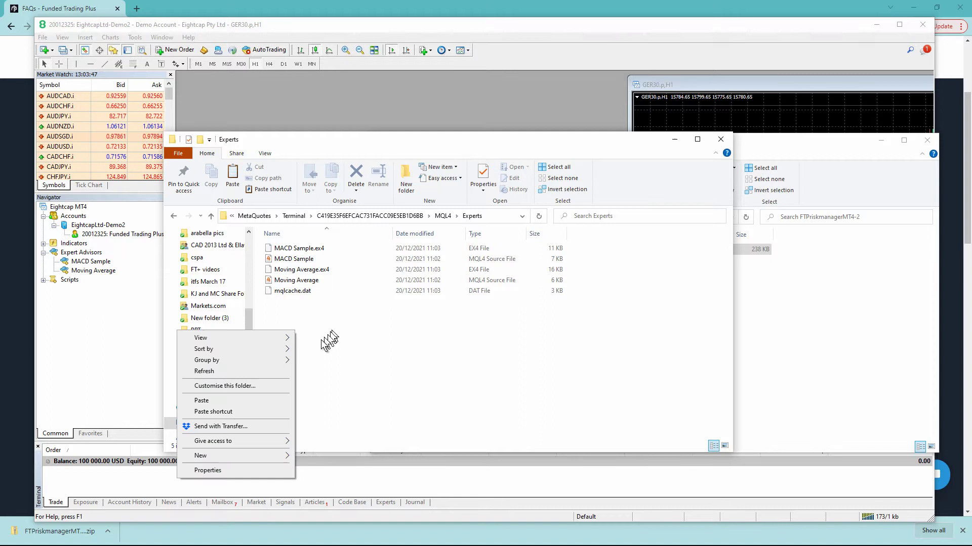
left_click(363, 360)
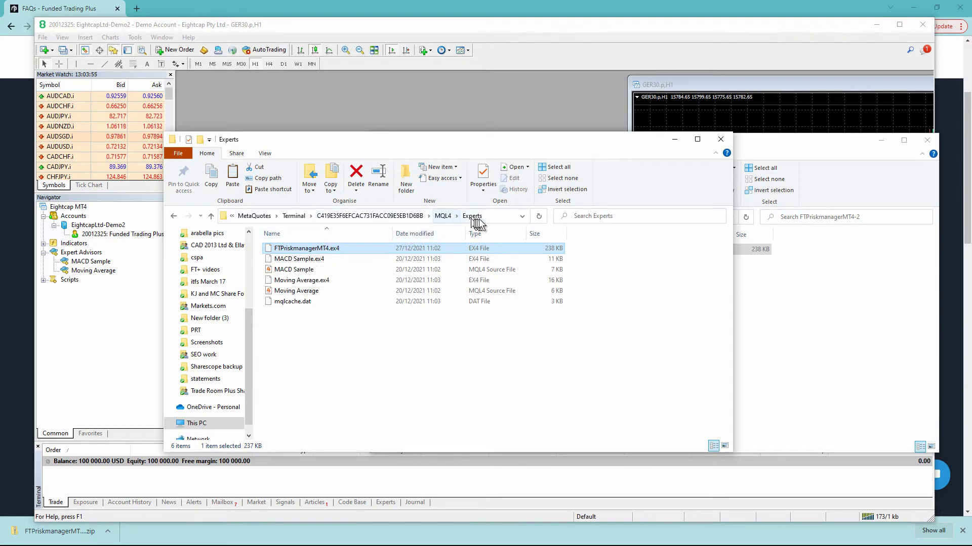
- Close both Explorer windows and exit MetaTrader 4
left_click(722, 144)
left_click(927, 140)
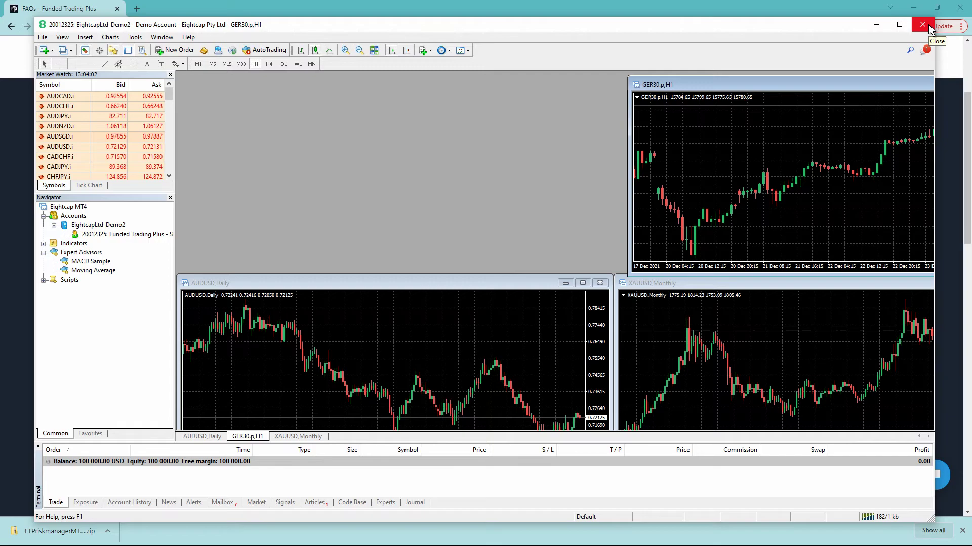
left_click(929, 27)
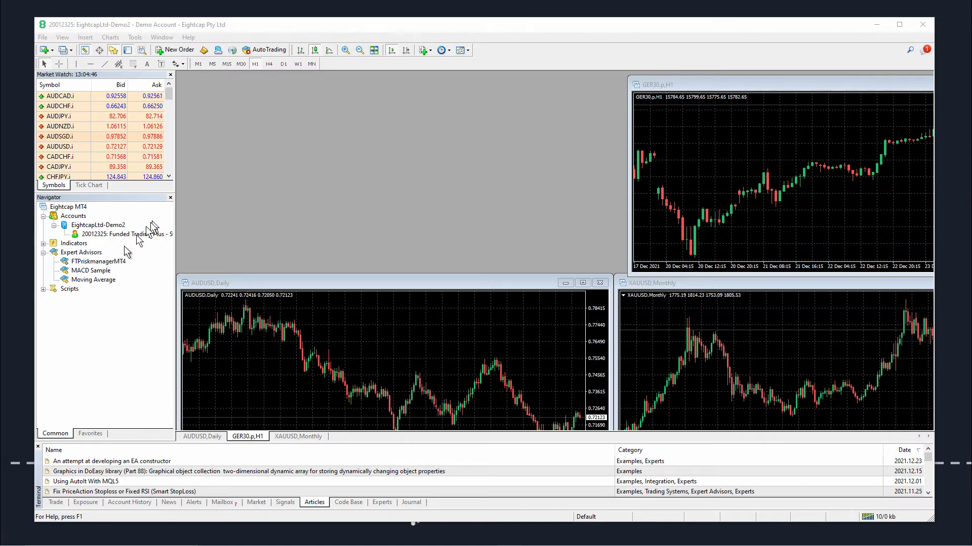
- In the restarted terminal, expand Expert Advisors and pick FTPriskmanagerMT4 for the AUDUSD chart
left_click(43, 252)
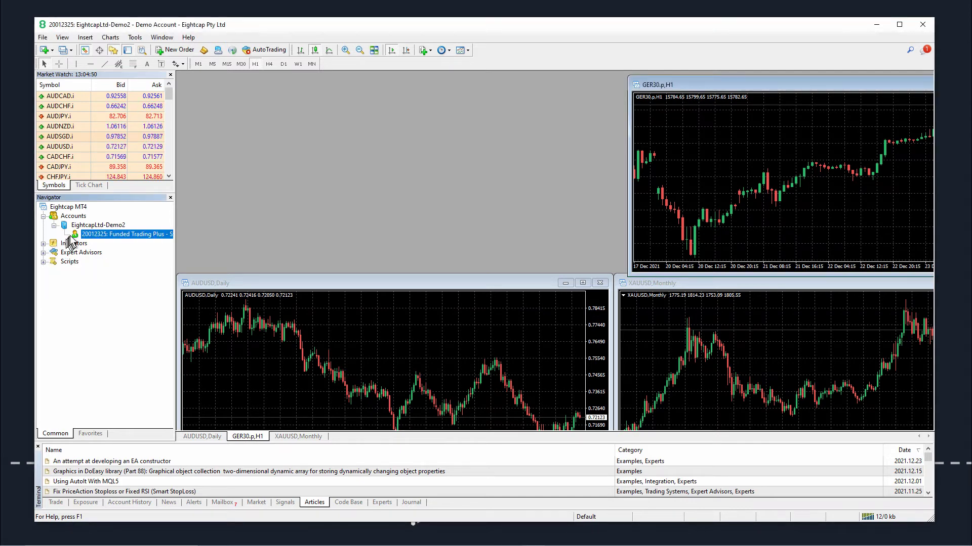
left_click(43, 252)
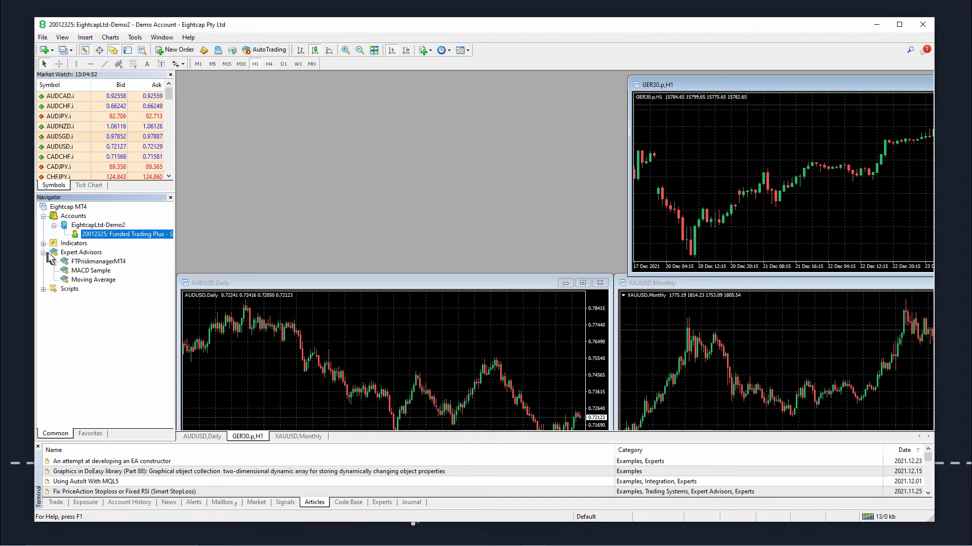
left_click(93, 262)
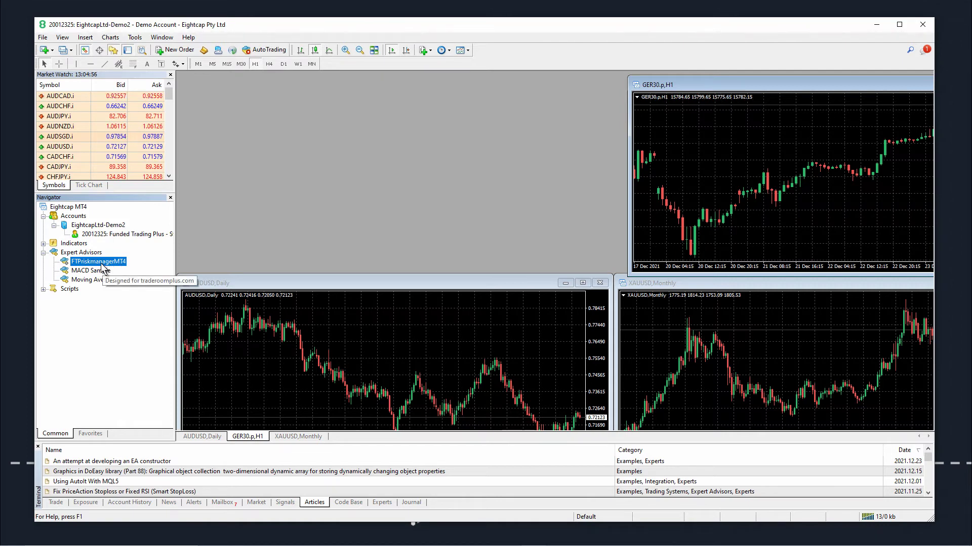
left_click_drag(103, 267, 583, 283)
- Maximize the AUDUSD Daily chart and attach FTPriskmanagerMT4 with Allow live trading ticked
left_click(583, 283)
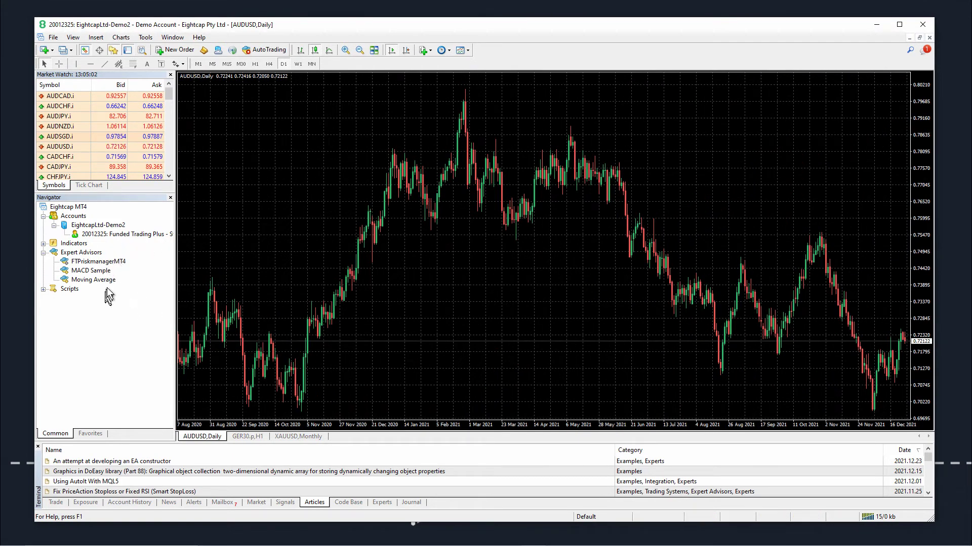
left_click_drag(94, 262, 282, 200)
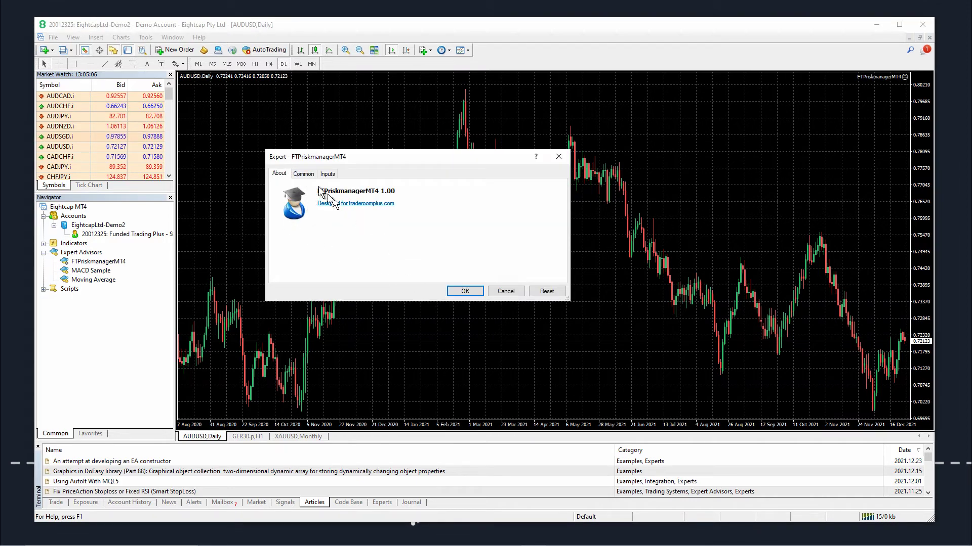
left_click(303, 173)
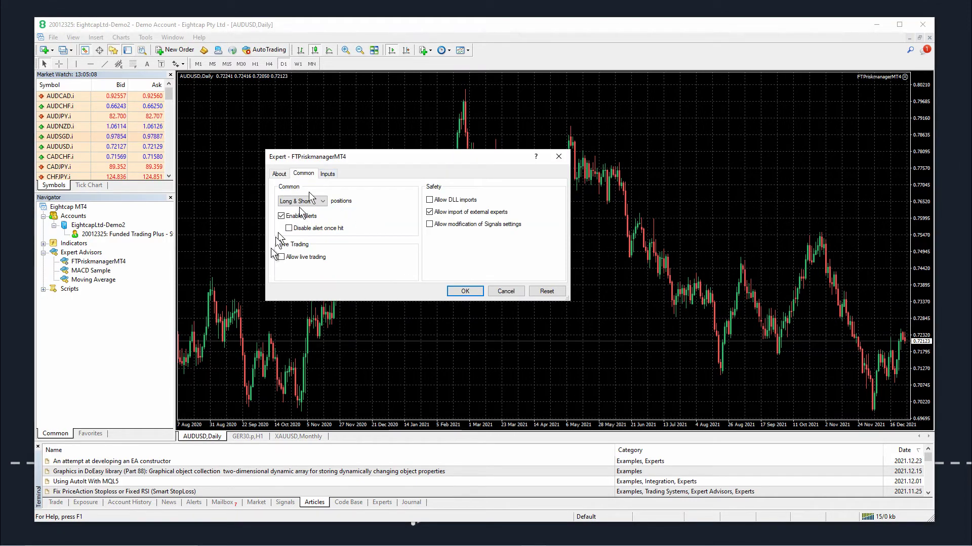
left_click(281, 257)
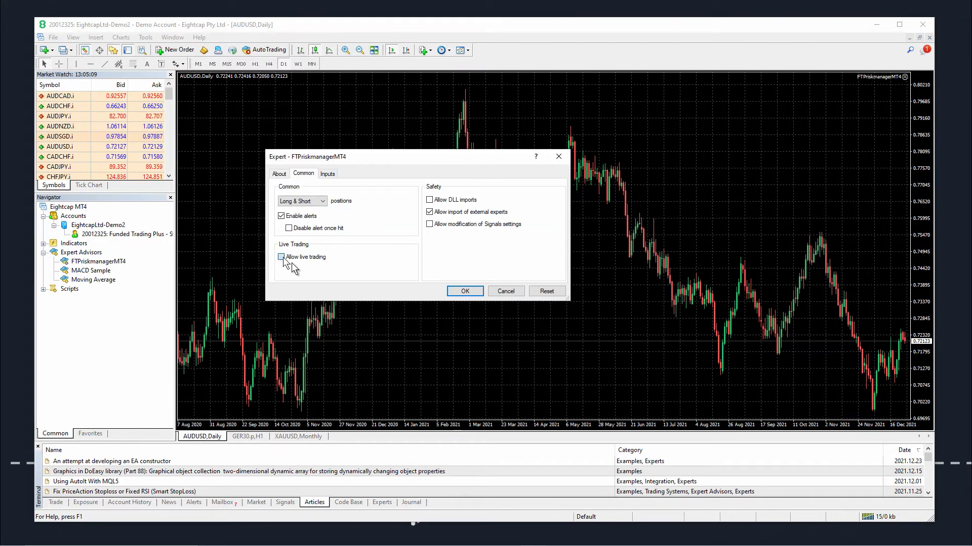
left_click(465, 292)
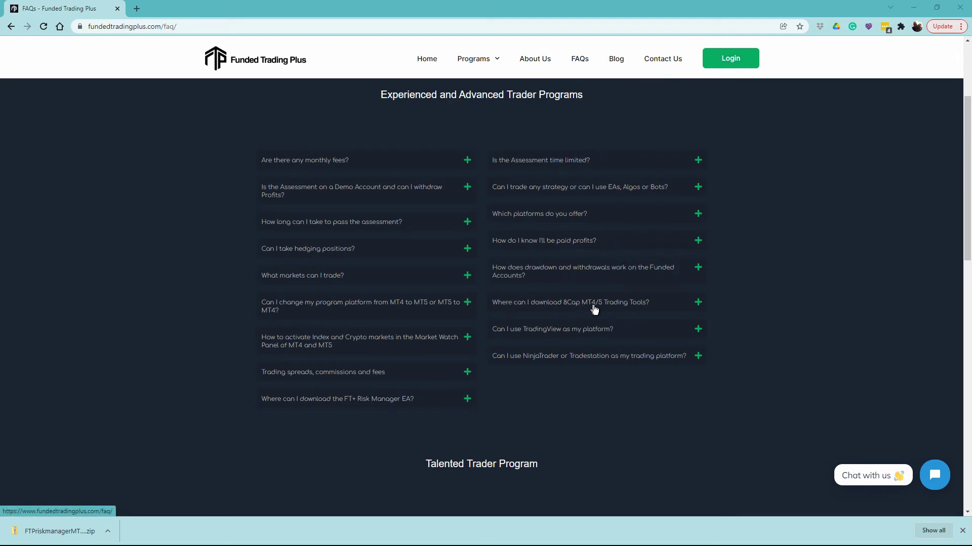
- Expand the '8Cap MT4/5 Trading Tools' FAQ and download the MT4 Eightcap-MT4-Apps zip
left_click(698, 304)
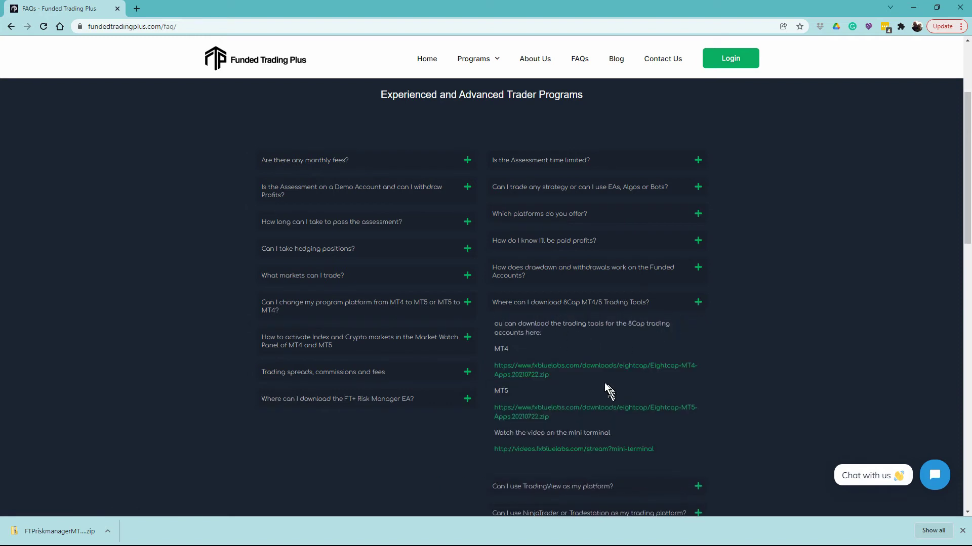
left_click(553, 369)
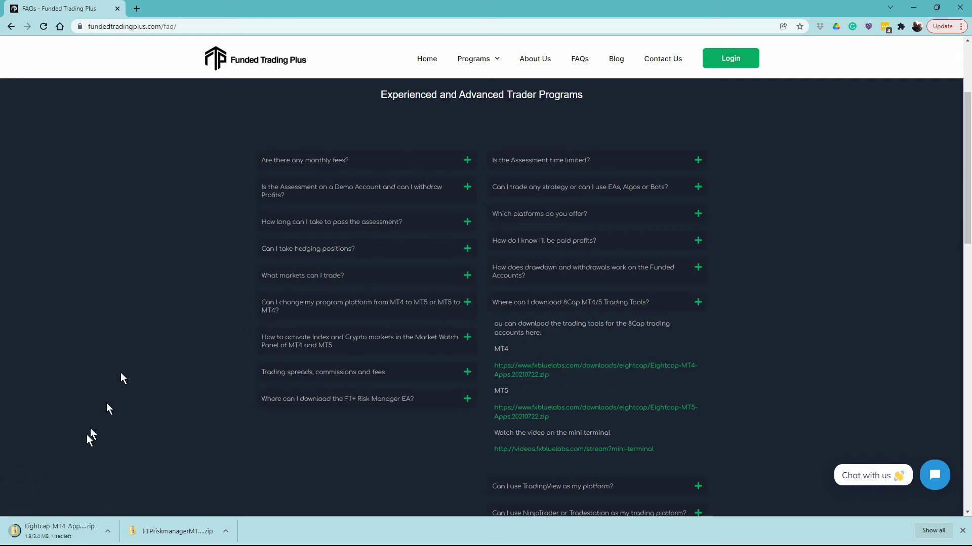
- Show the Eightcap-MT4-Apps.20210722 zip in its folder and extract it to the suggested location
left_click(107, 533)
left_click(123, 501)
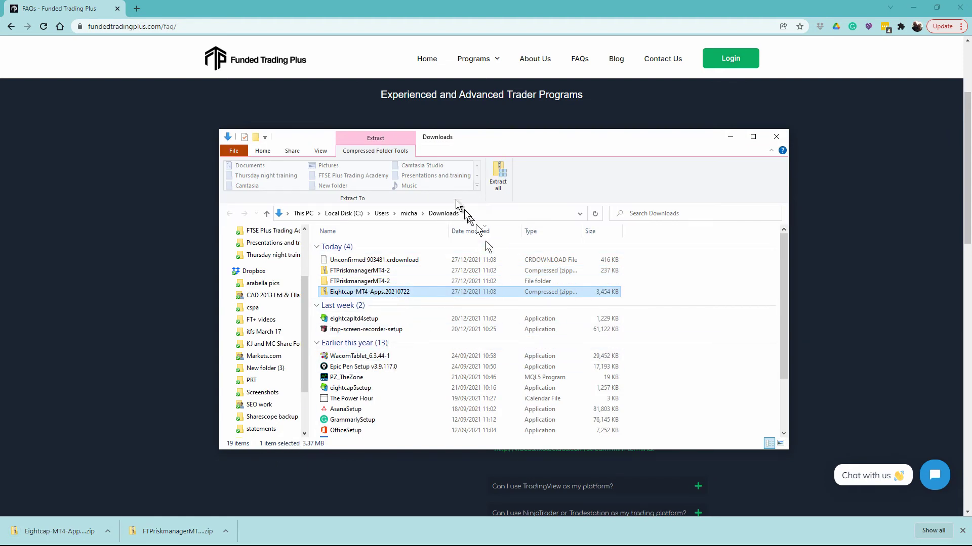
left_click(499, 183)
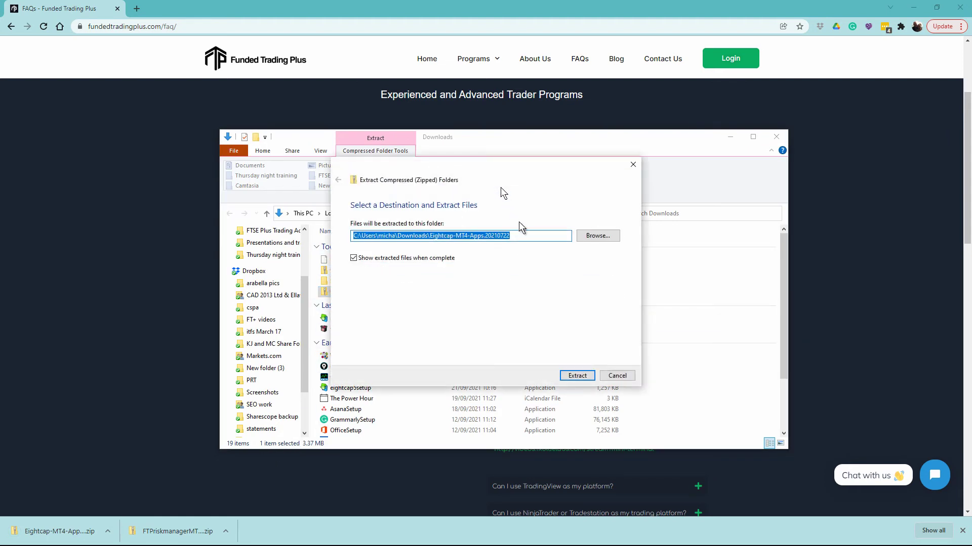
left_click(582, 377)
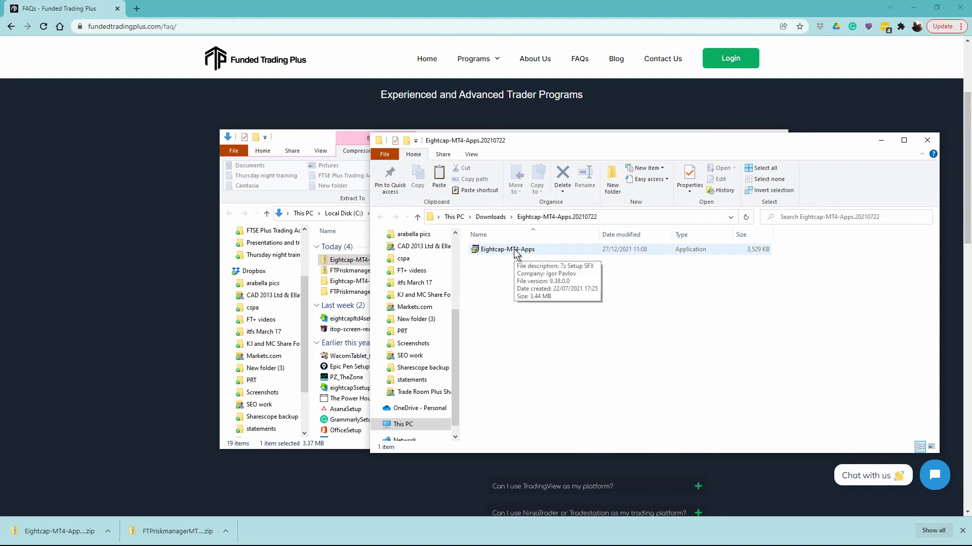
- Run Eightcap-MT4-Apps, install into Eightcap MetaTrader 4 with DLL imports enabled, then close both Explorer windows
double_click(515, 251)
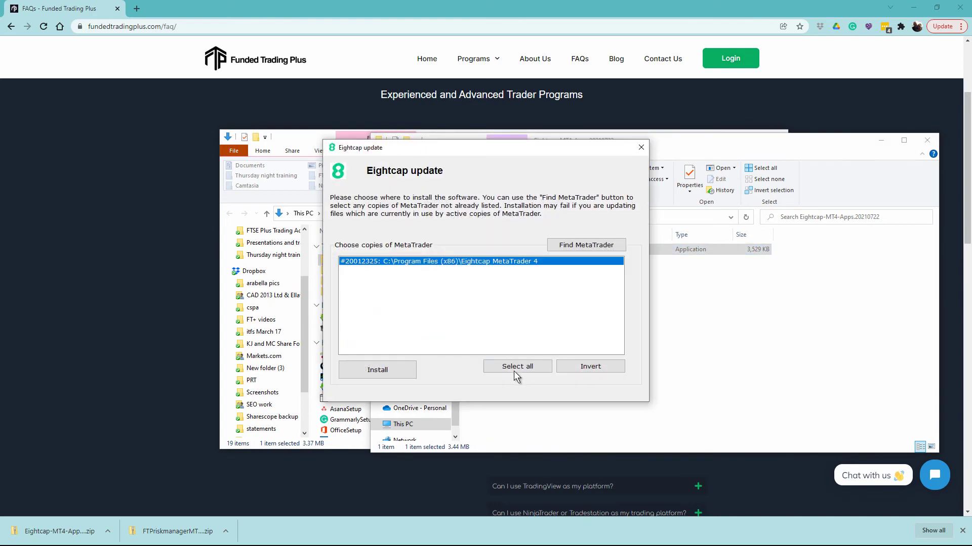
left_click(388, 373)
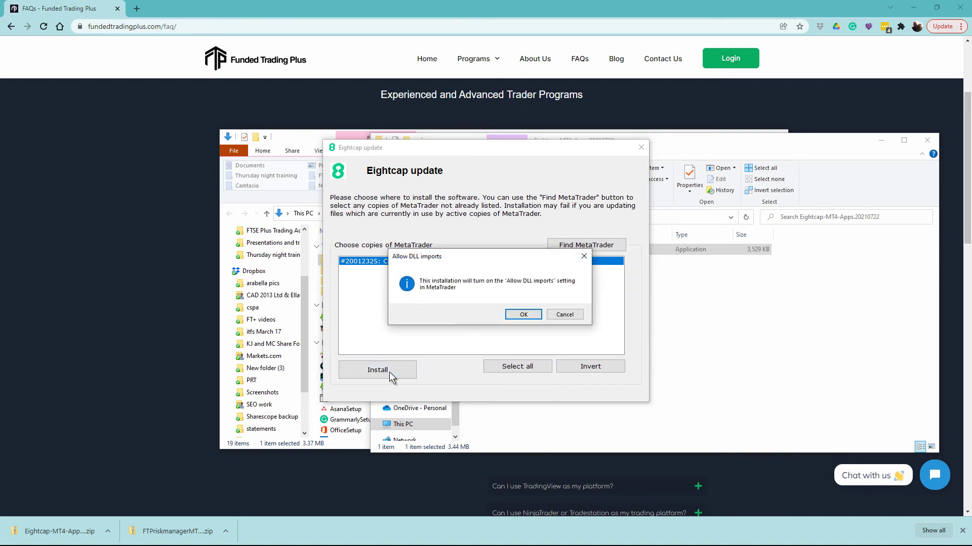
left_click(525, 316)
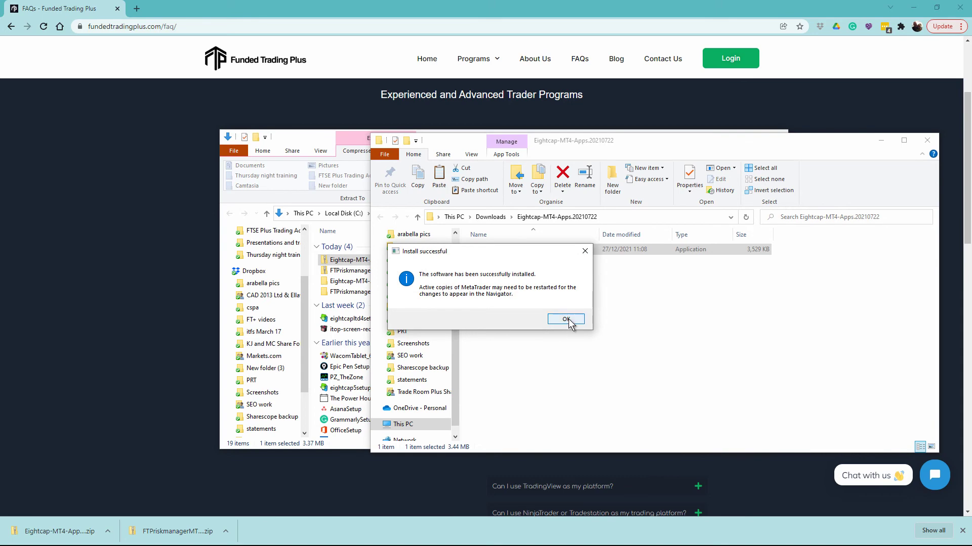
left_click(567, 320)
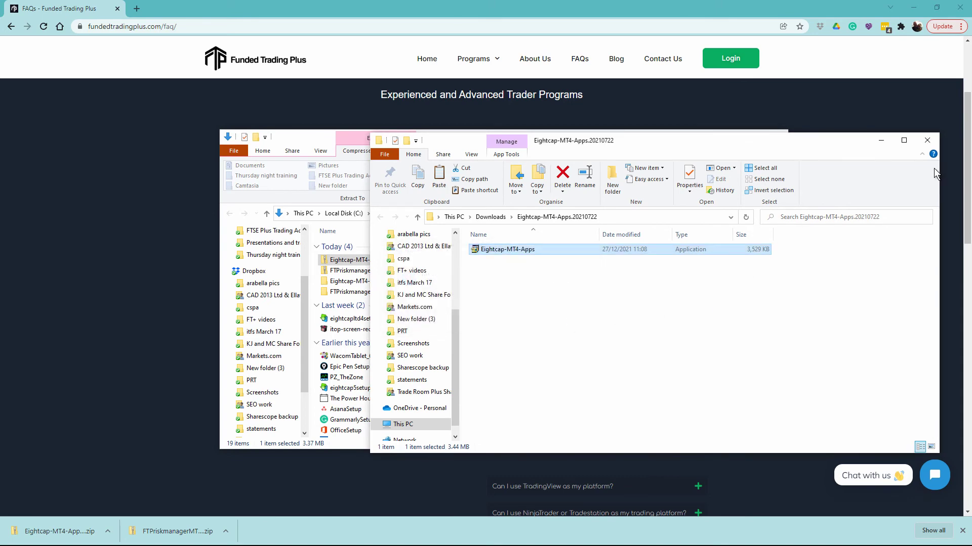
left_click(927, 140)
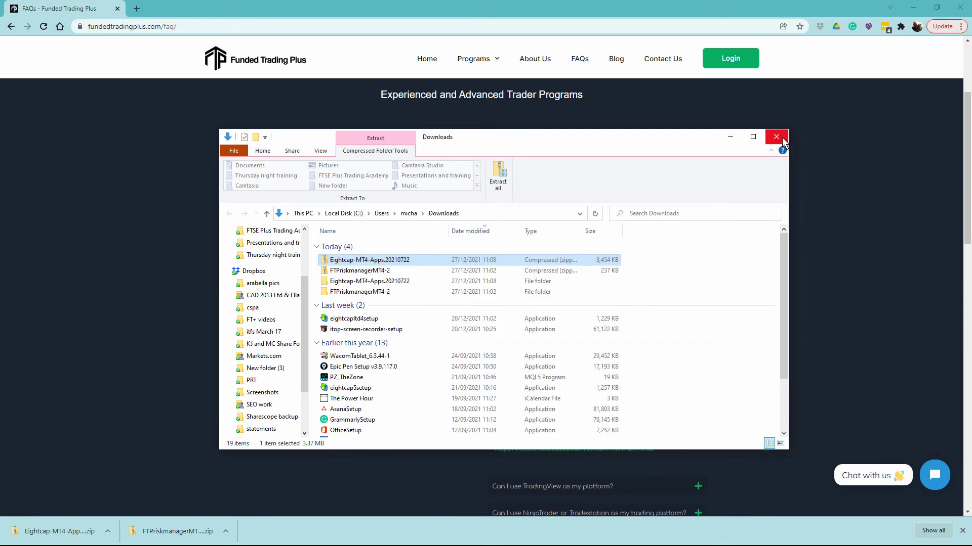
left_click(782, 140)
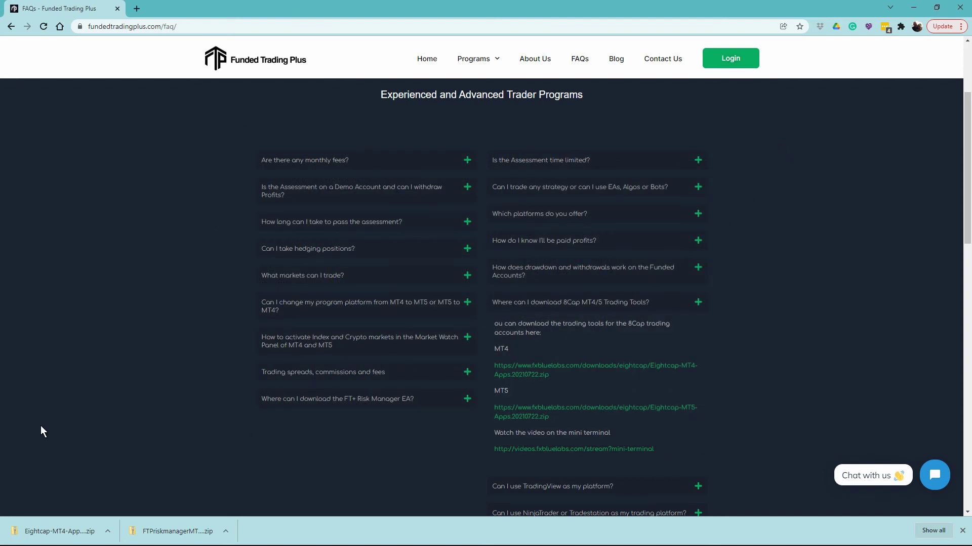
- Attach the Eightcap Mini Terminal to the GER30 H1 chart with its default 0.01-lot setting
key("alt+Tab")
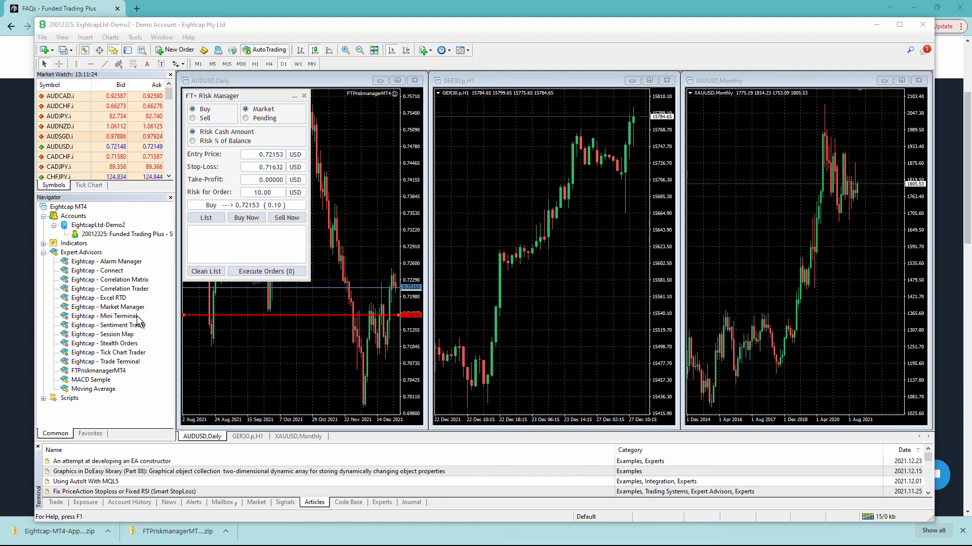
left_click_drag(125, 319, 399, 316)
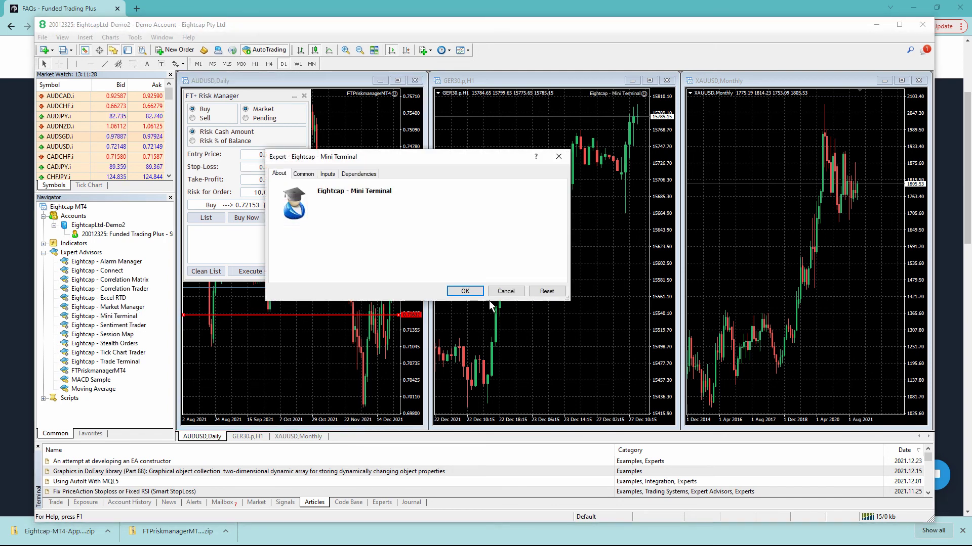
left_click(463, 290)
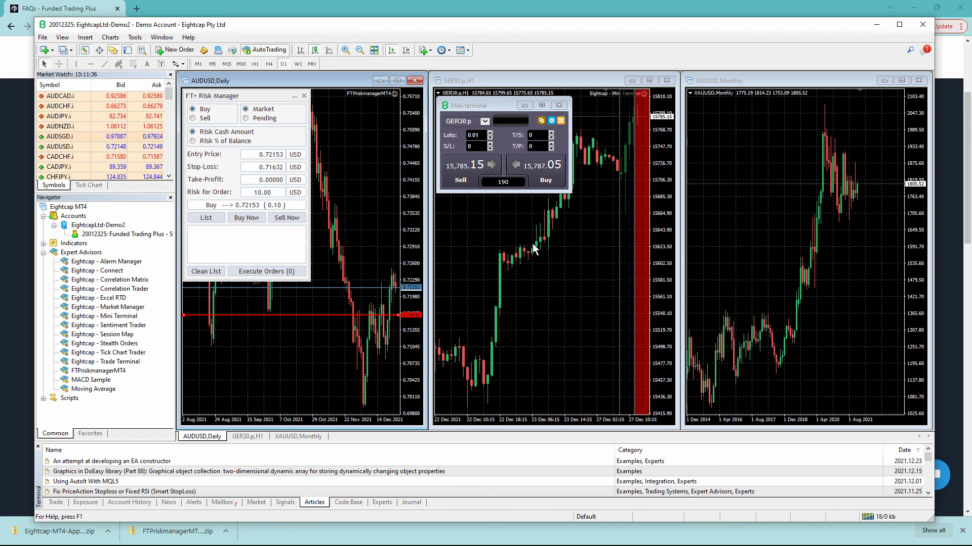
scroll(533, 244, "down", 1)
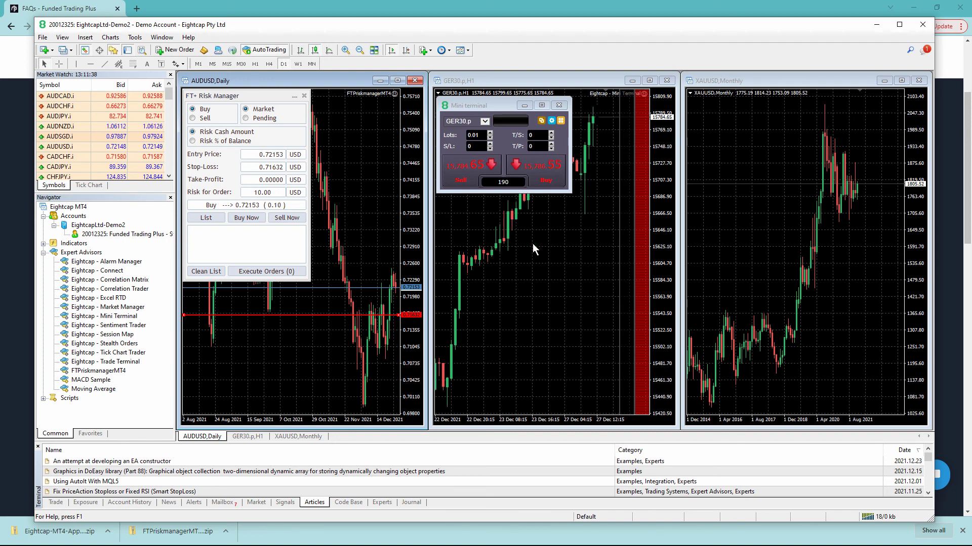